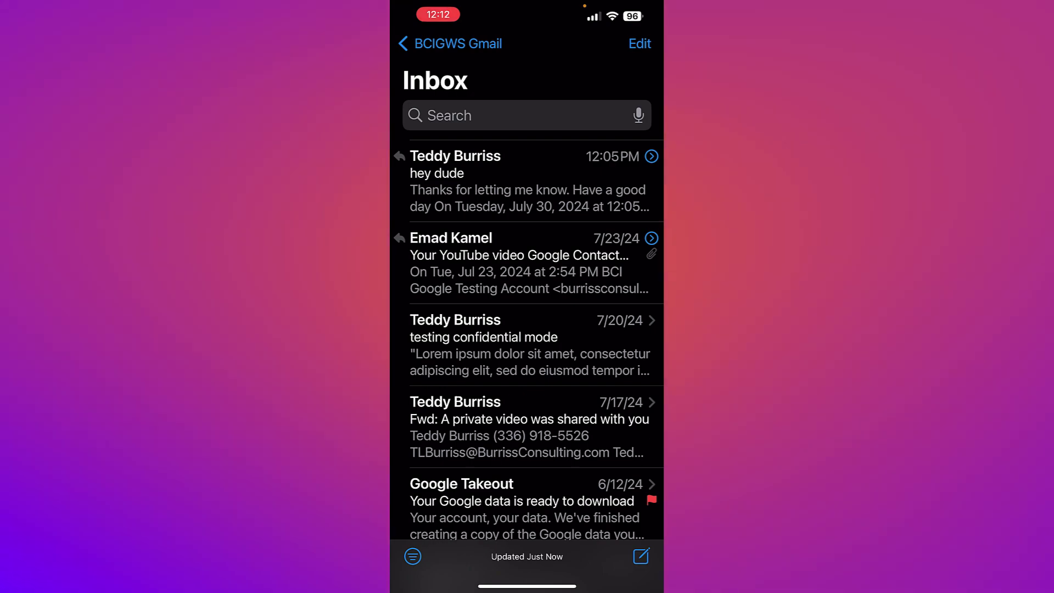
# Open the hey dude conversation, scroll through it, and swipe its inbox row to show the quick actions
pyautogui.click(527, 181)
pyautogui.scroll(5, 527, 275)
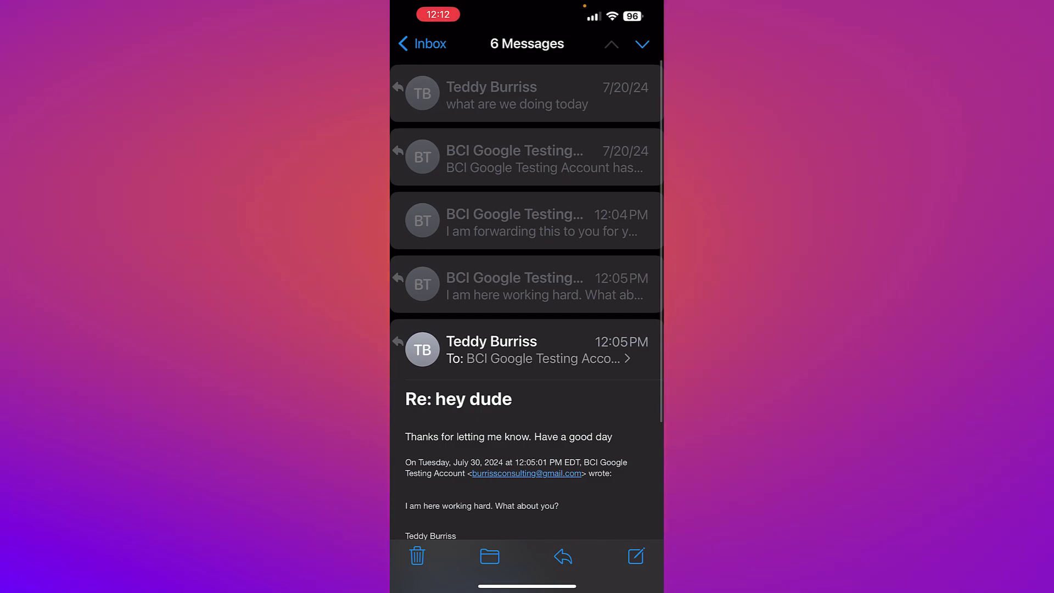
pyautogui.scroll(-4, 527, 296)
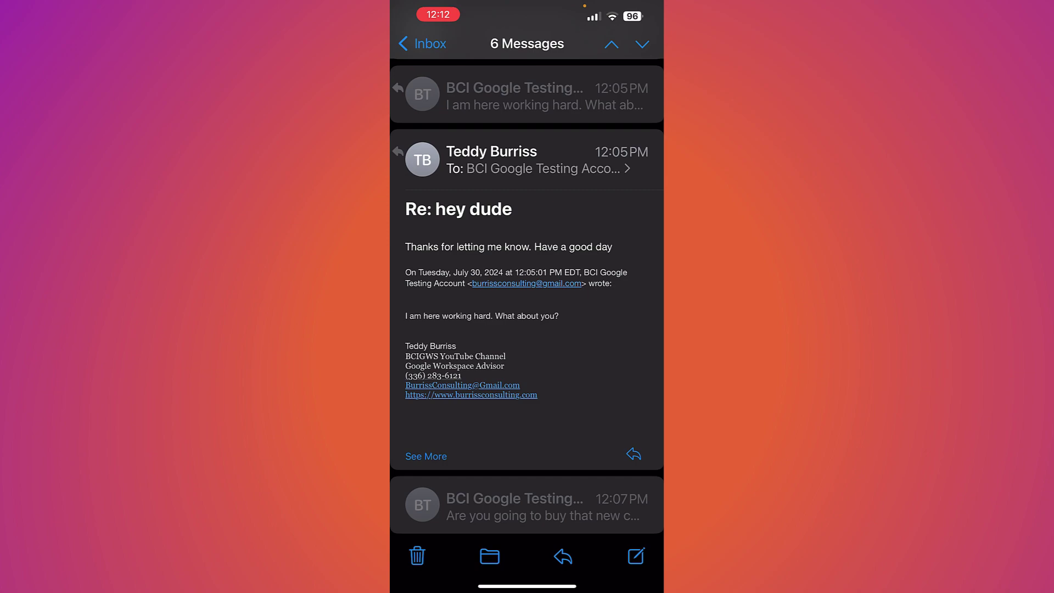
pyautogui.click(422, 43)
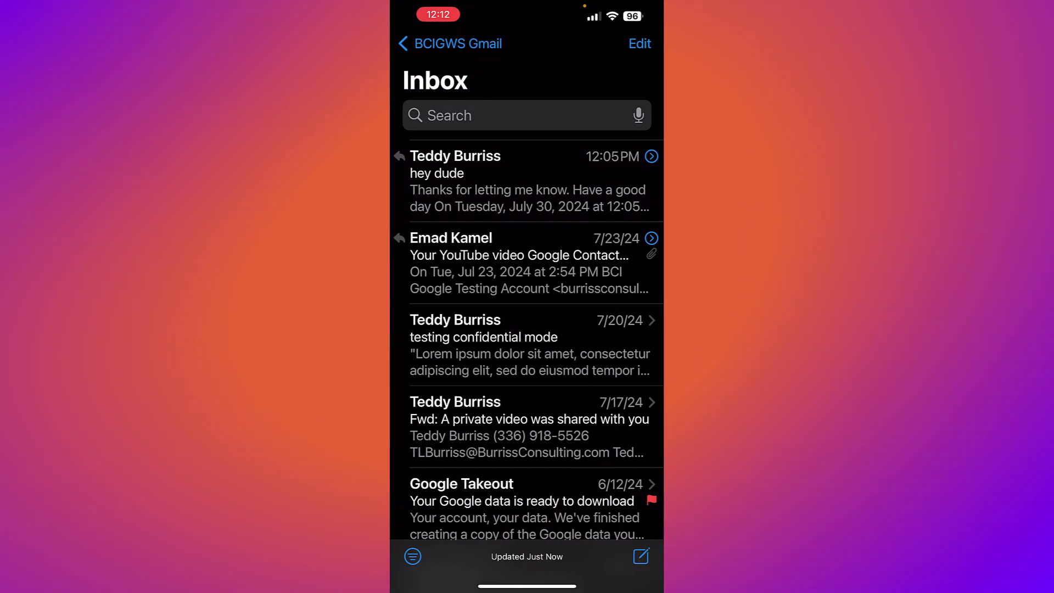
pyautogui.moveTo(604, 181); pyautogui.dragTo(510, 181)
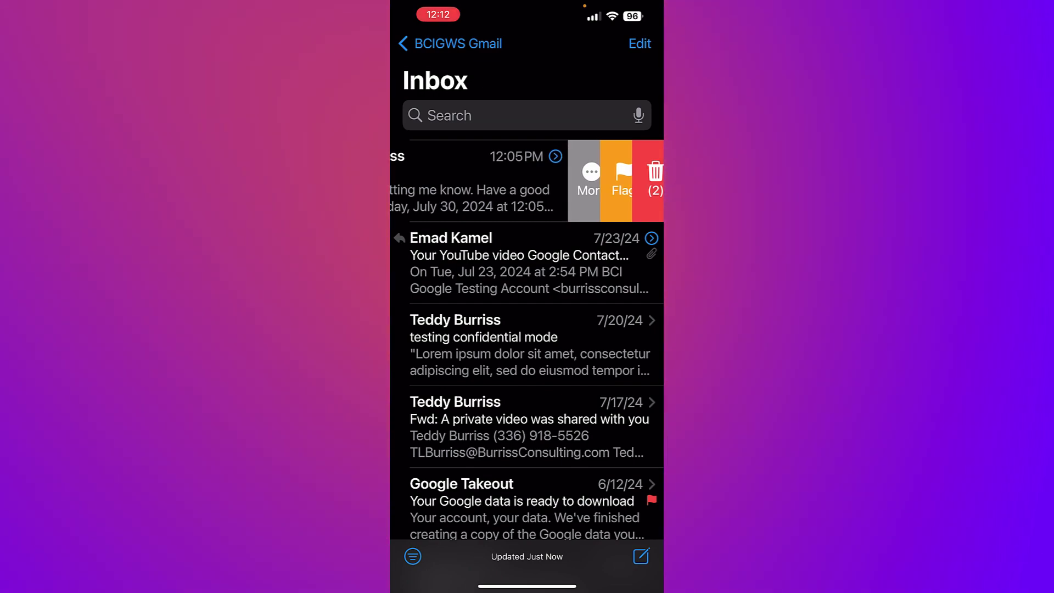
pyautogui.moveTo(549, 181); pyautogui.dragTo(509, 181)
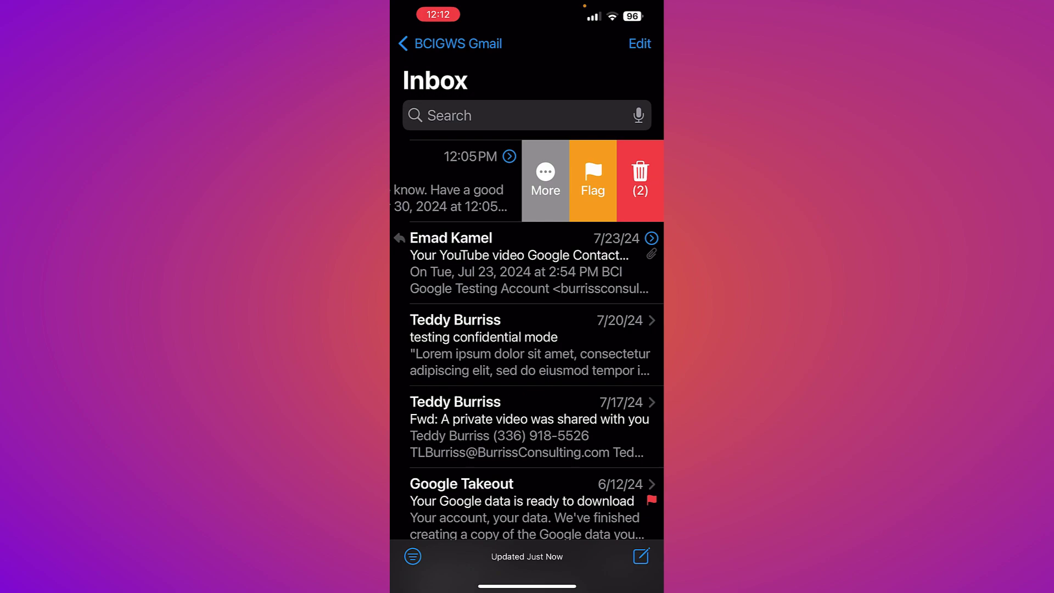
pyautogui.click(455, 181)
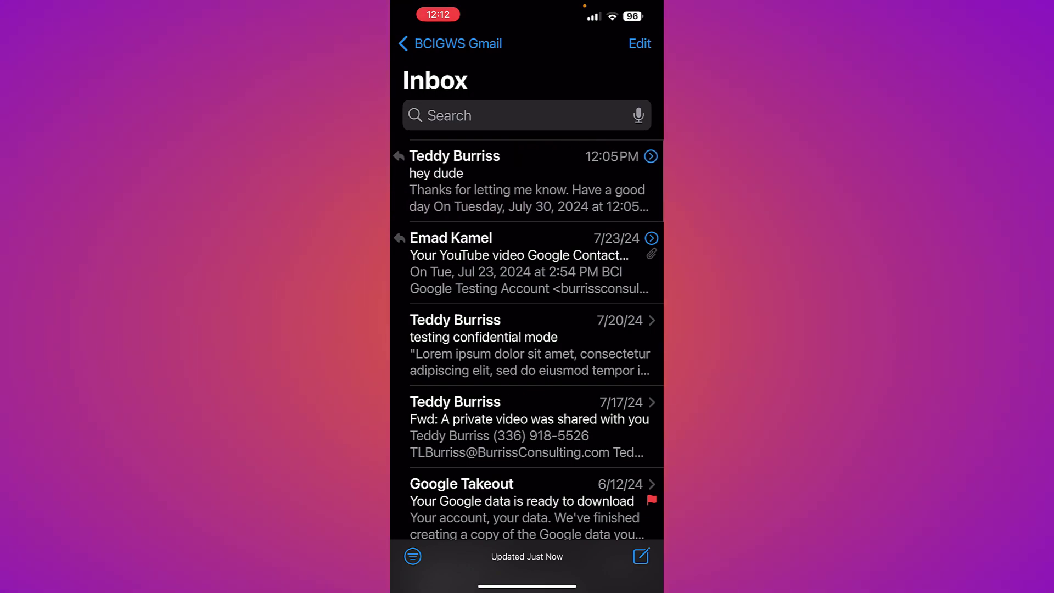
pyautogui.click(494, 181)
pyautogui.scroll(5, 527, 296)
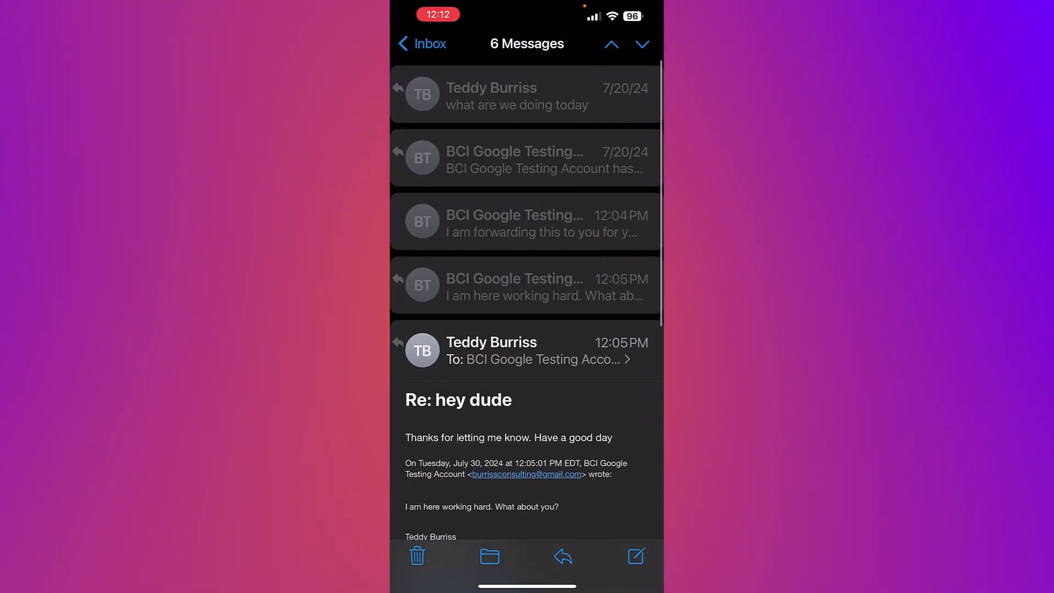
pyautogui.scroll(-5, 527, 296)
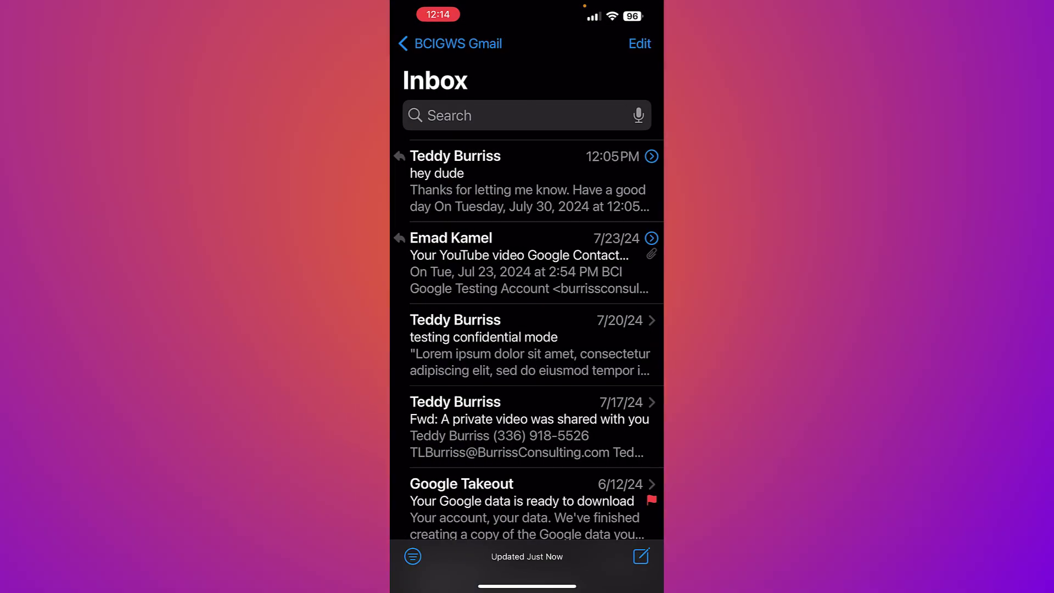
pyautogui.click(527, 181)
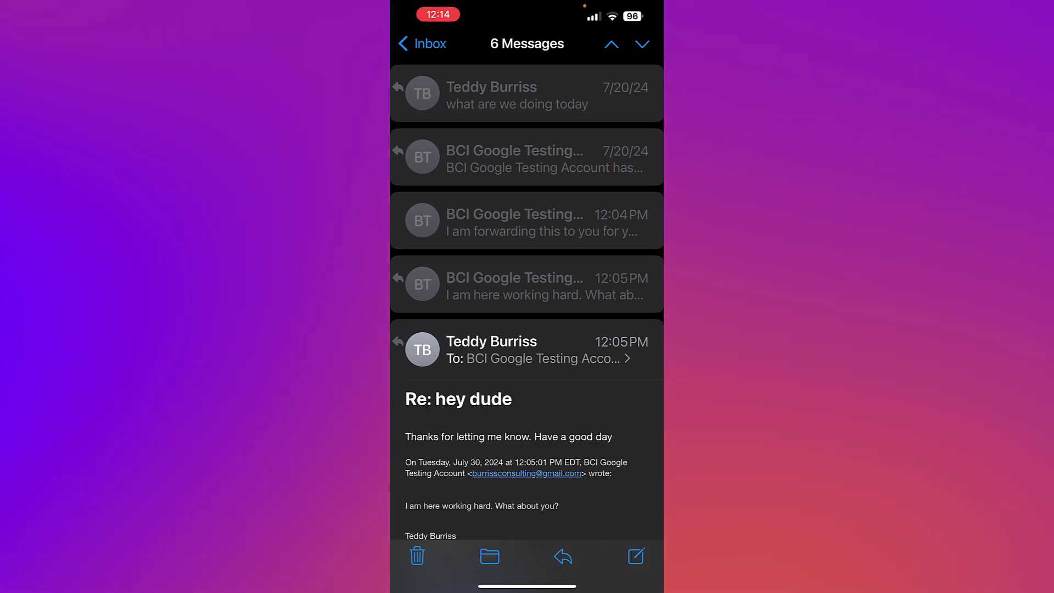
# Swipe the 'what are we doing today', 'I am here working hard' and 'Re: hey dude' messages to show their actions
pyautogui.moveTo(604, 94); pyautogui.dragTo(503, 94)
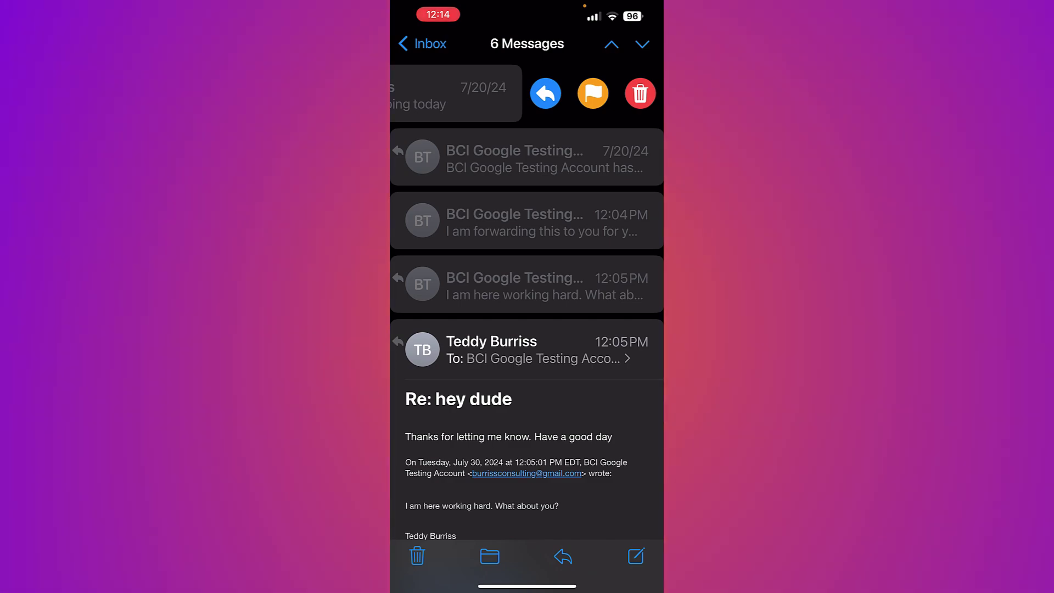
pyautogui.moveTo(549, 284); pyautogui.dragTo(445, 283)
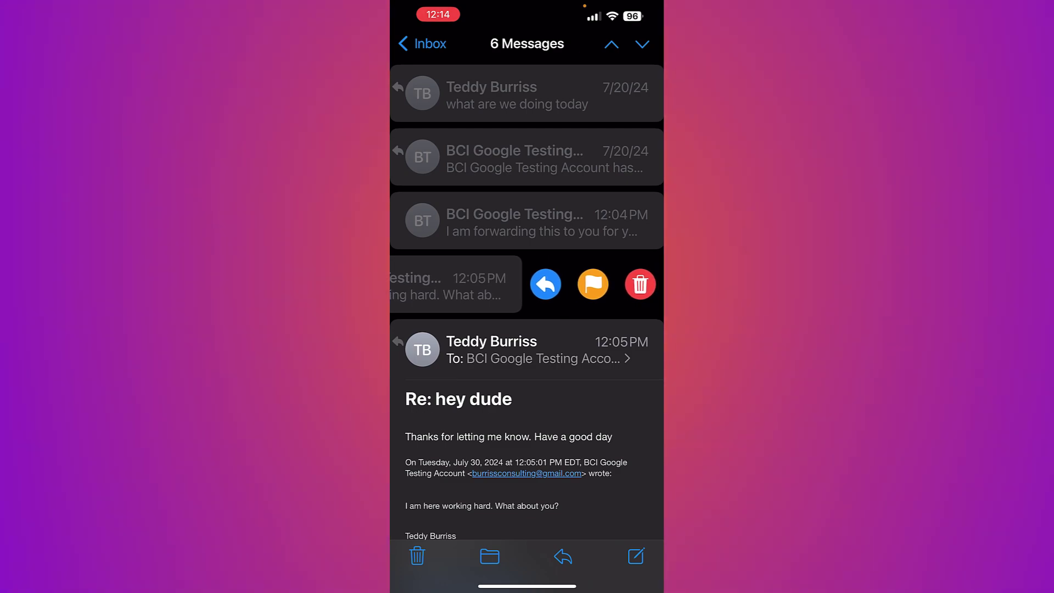
pyautogui.moveTo(604, 428); pyautogui.dragTo(462, 428)
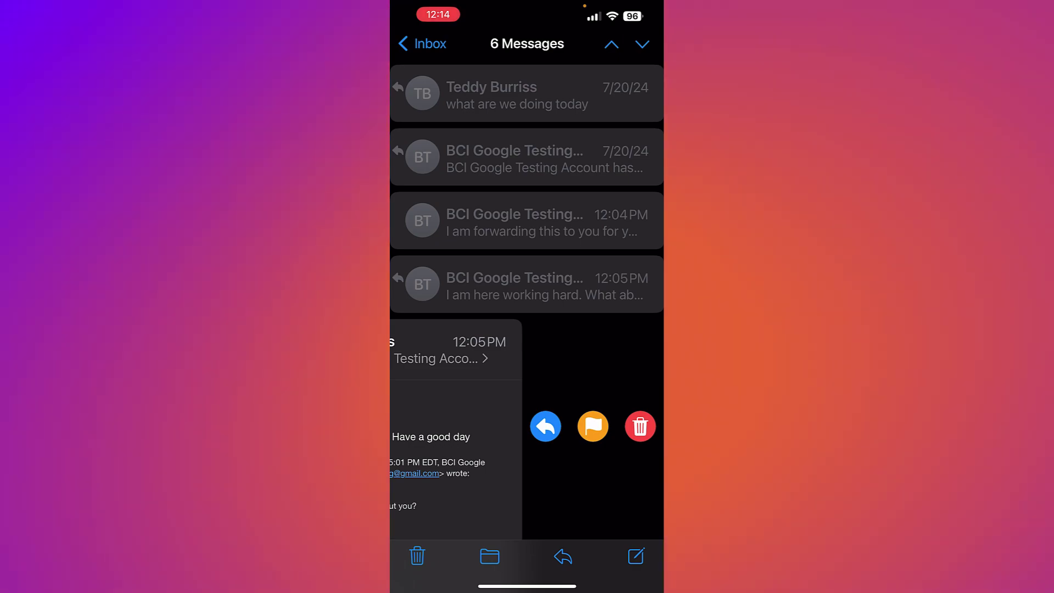
pyautogui.click(422, 43)
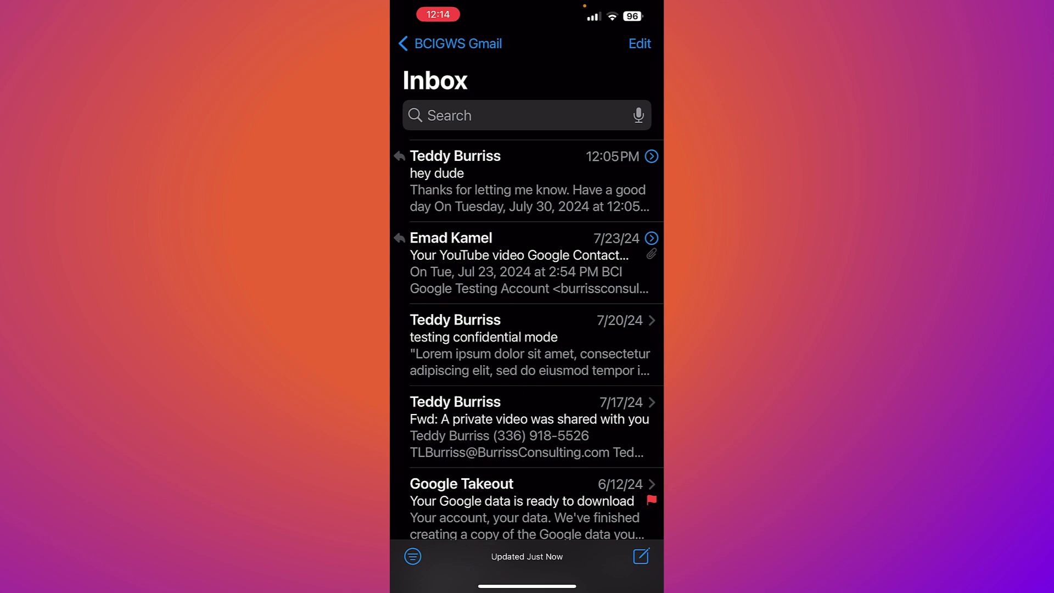
pyautogui.moveTo(631, 181); pyautogui.dragTo(510, 181)
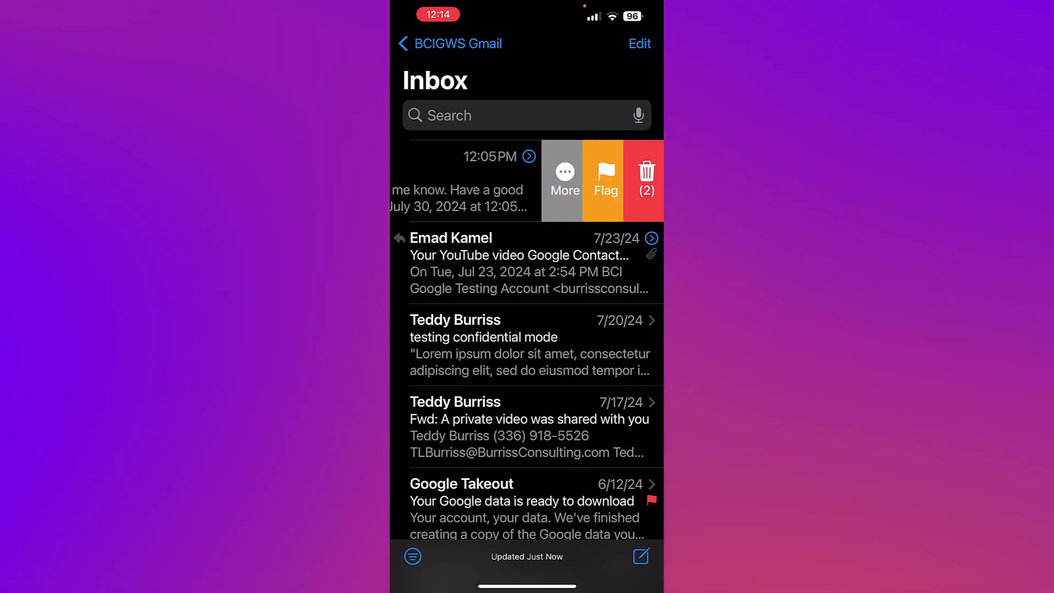
pyautogui.moveTo(467, 181); pyautogui.dragTo(604, 181)
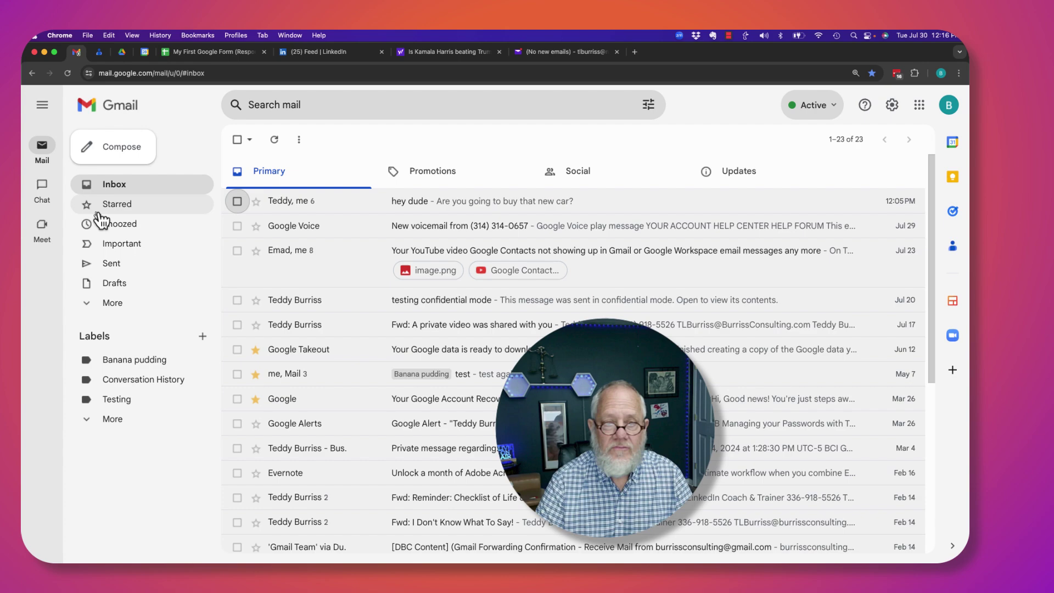
# In Gmail web, tick and untick the hey dude row, then open the thread and expand its three collapsed messages
pyautogui.click(237, 202)
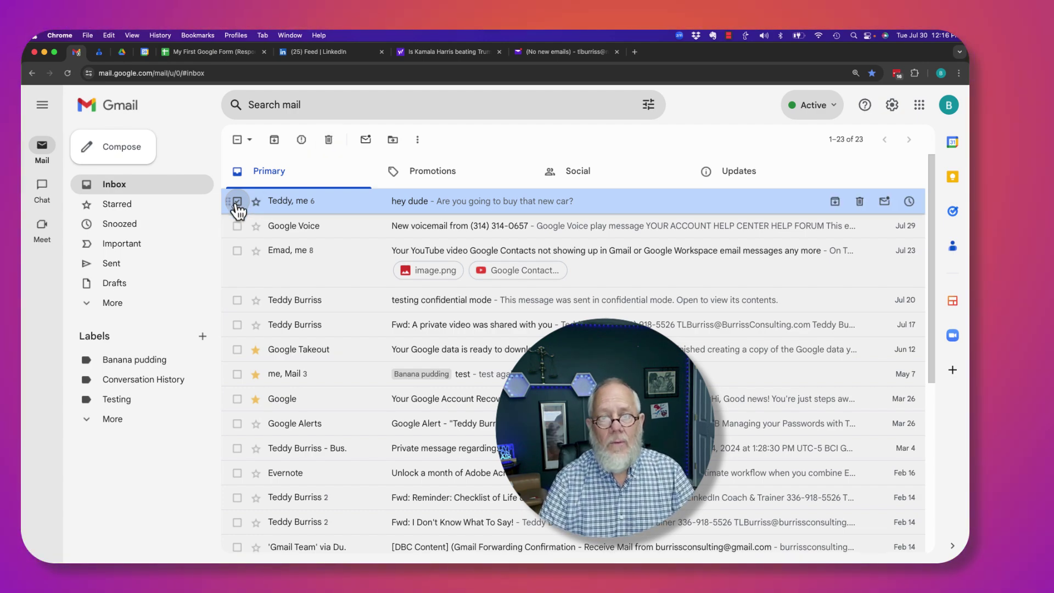
pyautogui.click(238, 201)
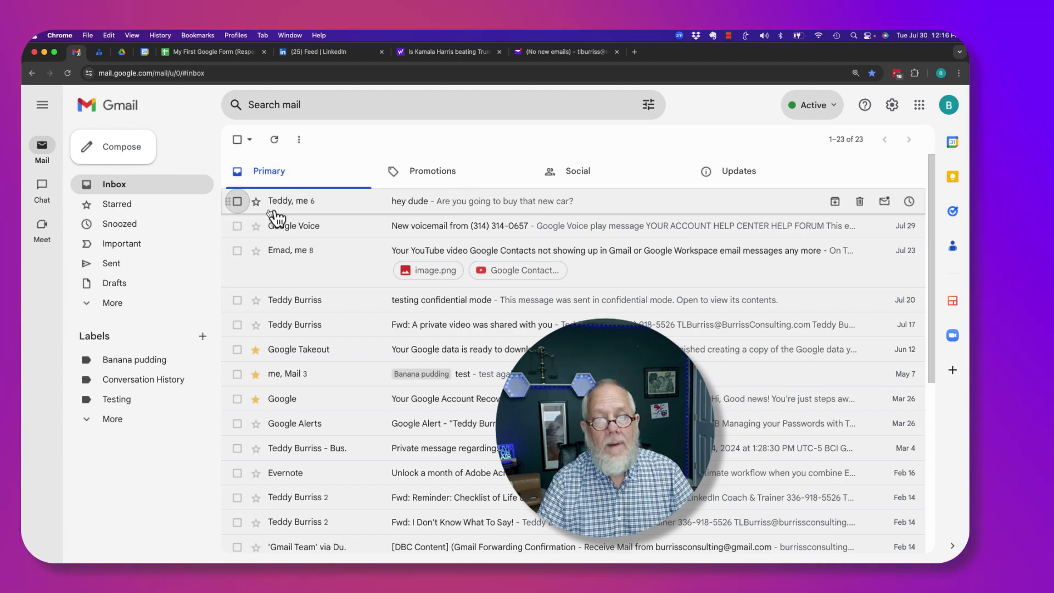
pyautogui.click(324, 211)
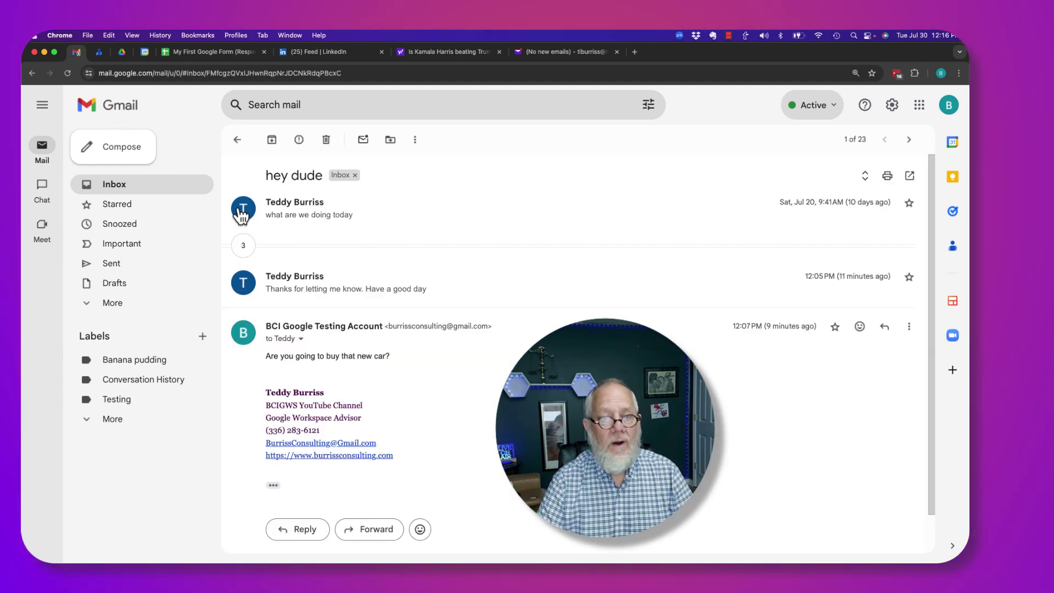
pyautogui.click(237, 139)
pyautogui.click(306, 206)
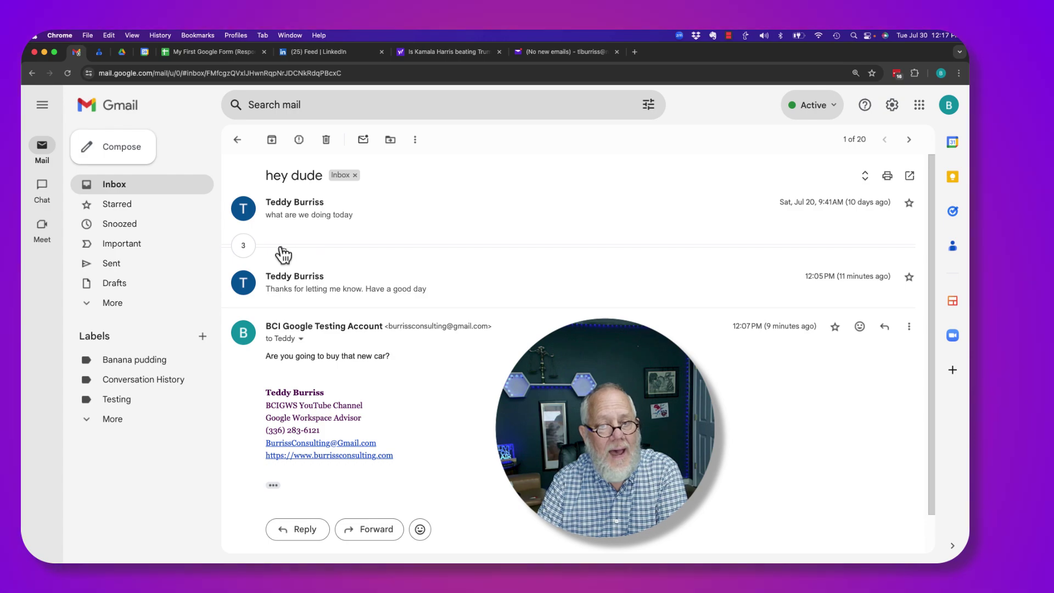
pyautogui.click(243, 246)
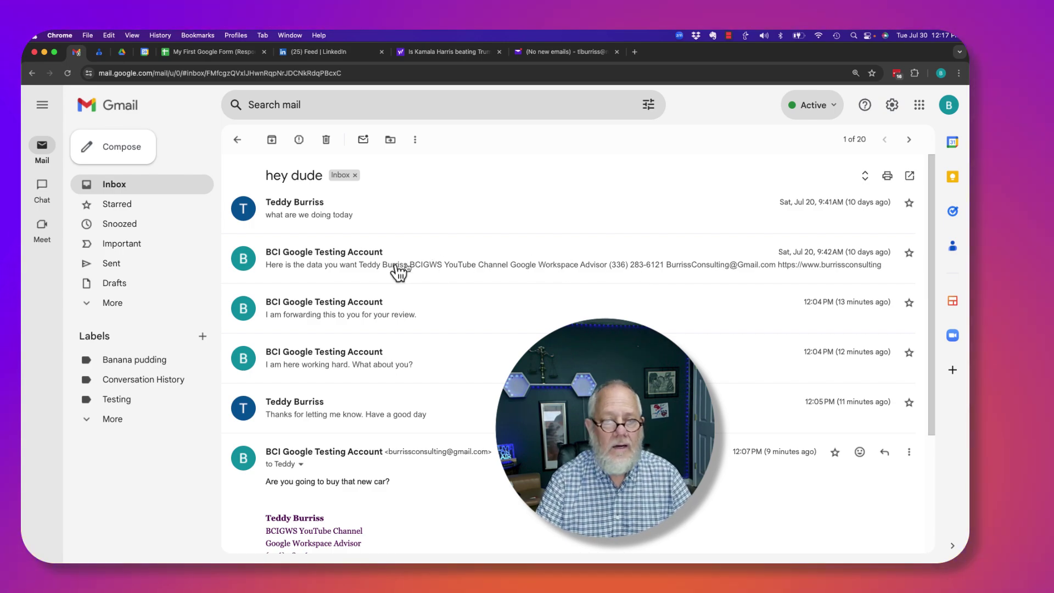
# Delete only the 'Here is the data you want' message from the hey dude thread
pyautogui.click(413, 264)
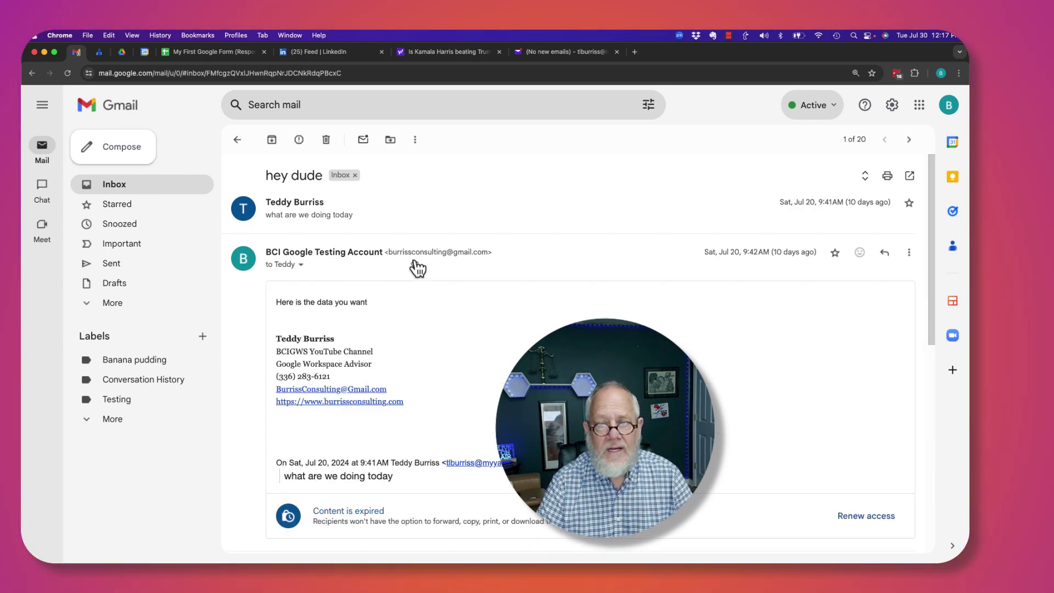
pyautogui.click(909, 253)
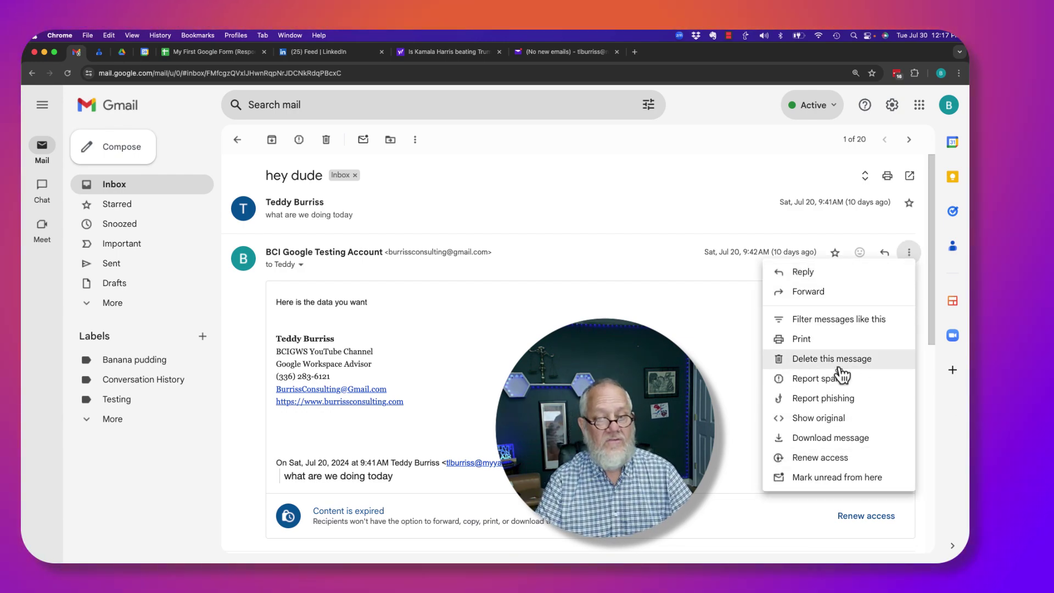
pyautogui.click(801, 364)
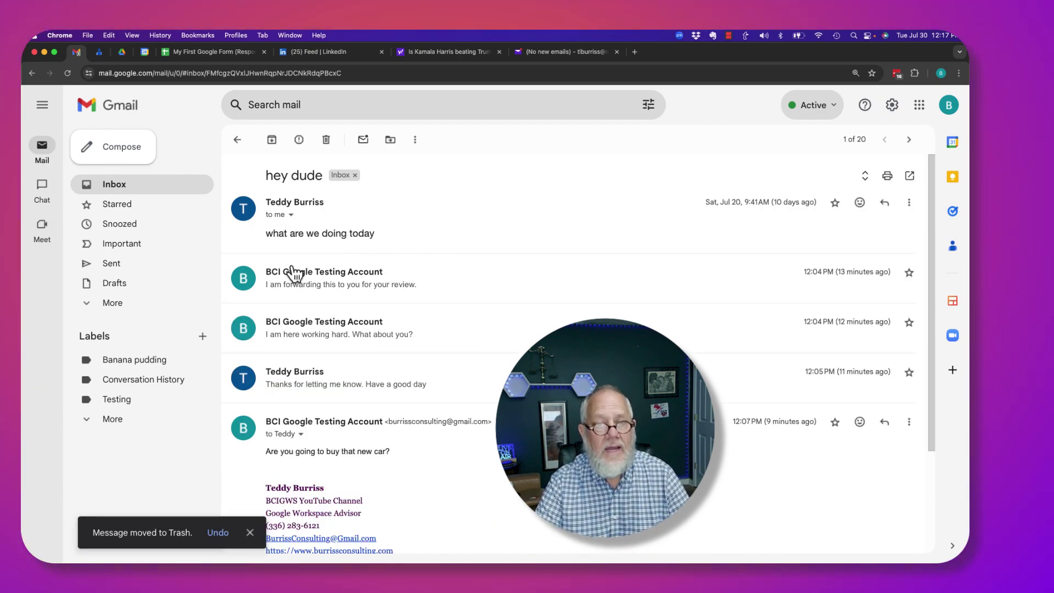
pyautogui.scroll(-3, 311, 376)
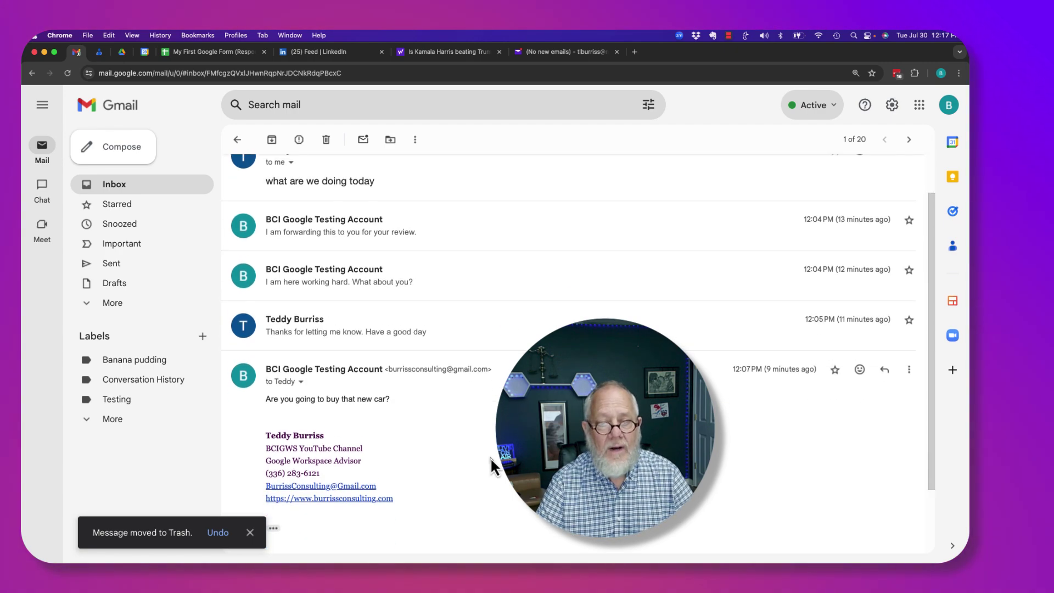
# Delete only the 'Thanks for letting me know' message from the thread
pyautogui.click(323, 316)
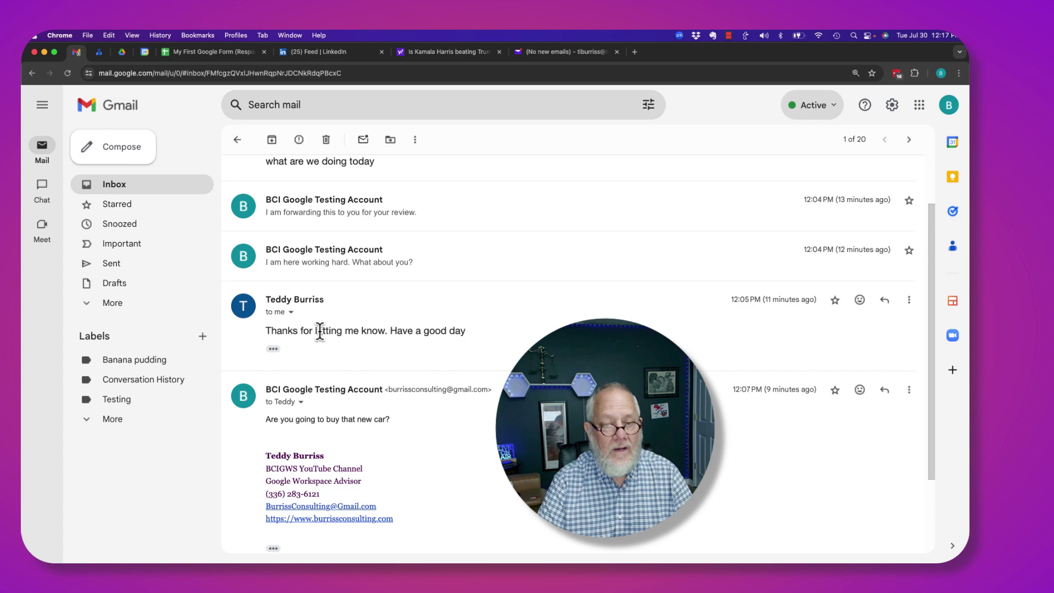
pyautogui.click(909, 300)
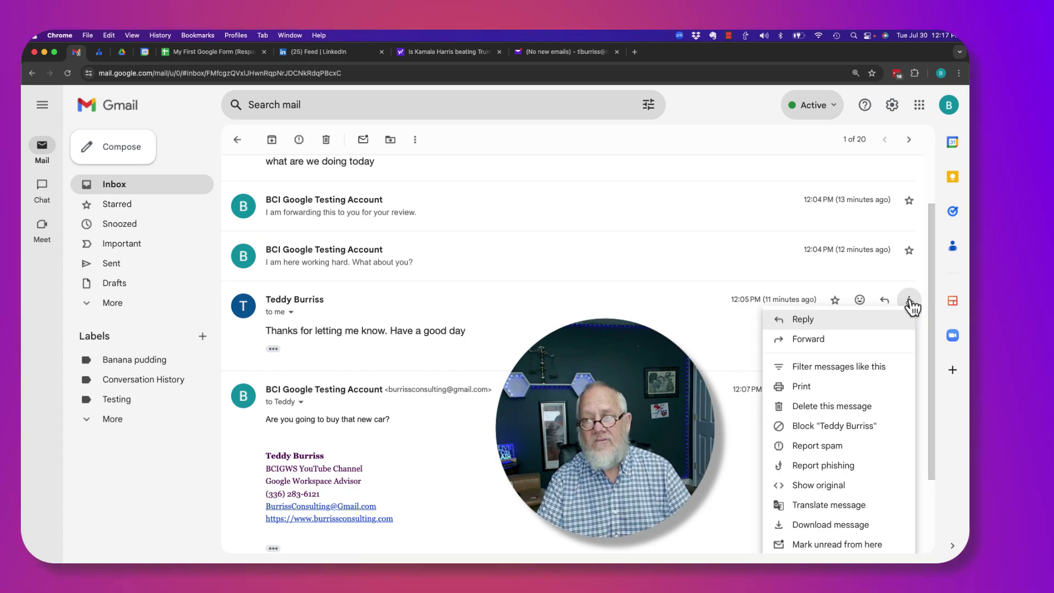
pyautogui.click(807, 407)
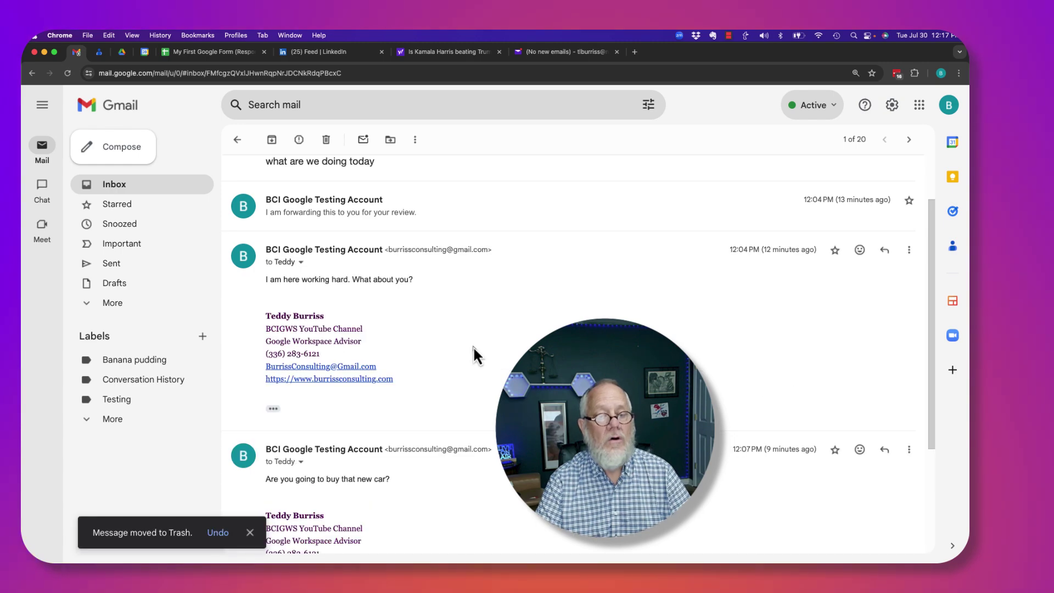
pyautogui.scroll(2, 472, 345)
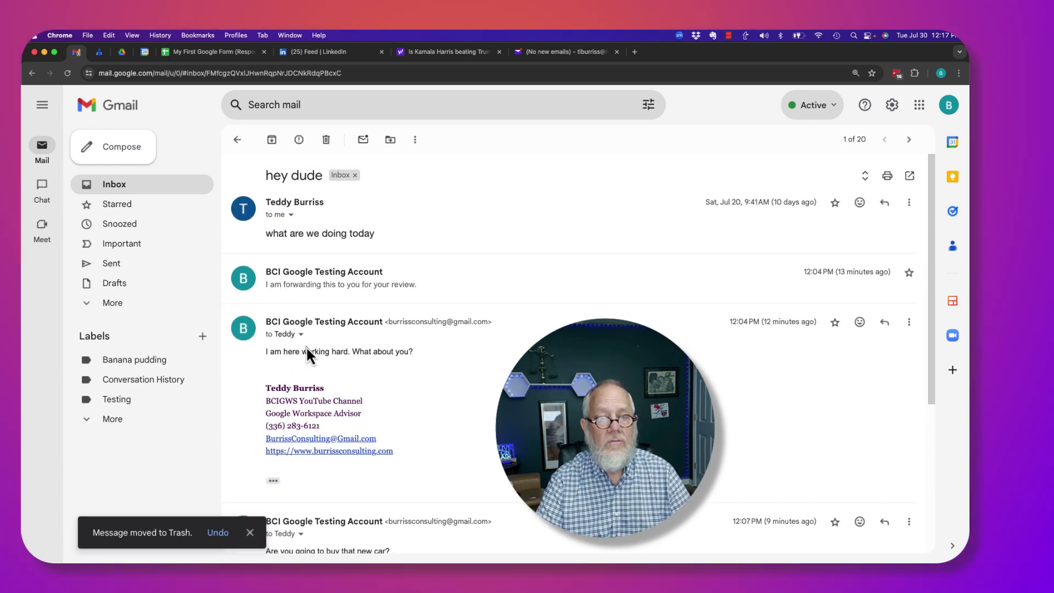
pyautogui.scroll(-3, 305, 345)
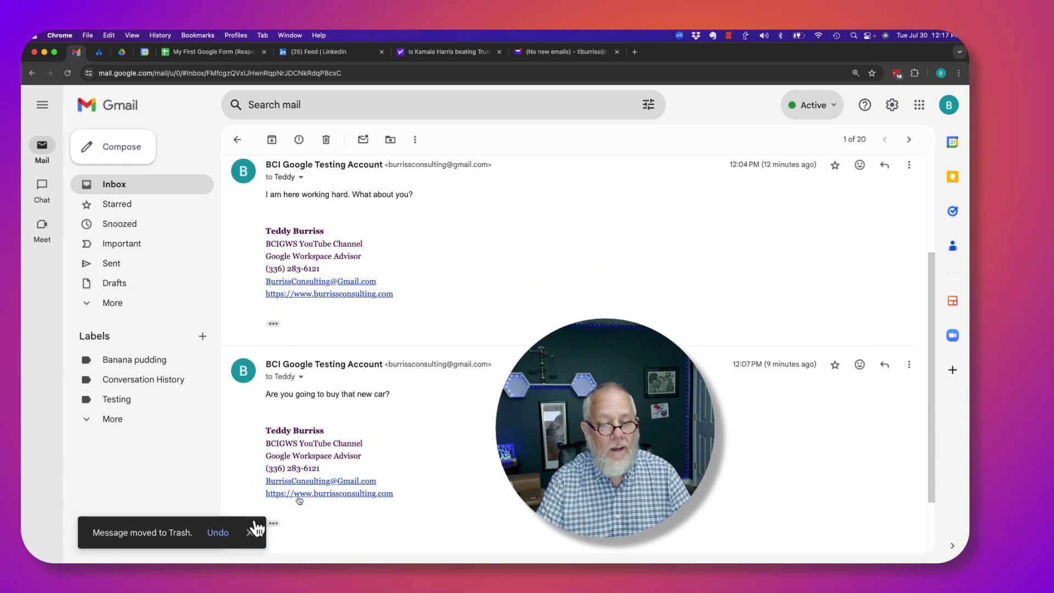
# Undo the last deletion, then move the trashed 'hey dude' message from Trash back to the Inbox
pyautogui.click(217, 532)
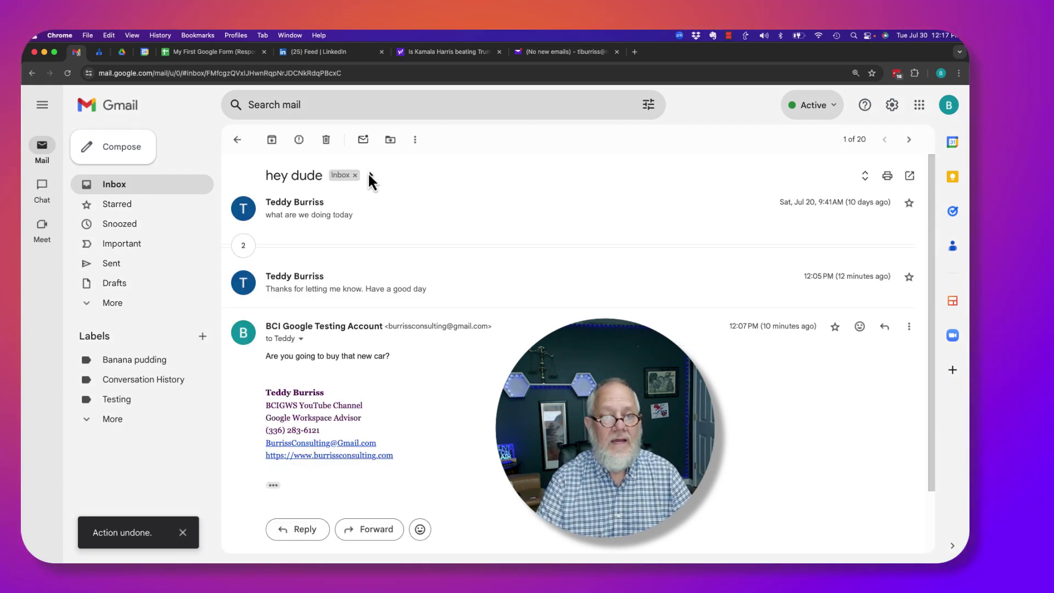
pyautogui.click(275, 251)
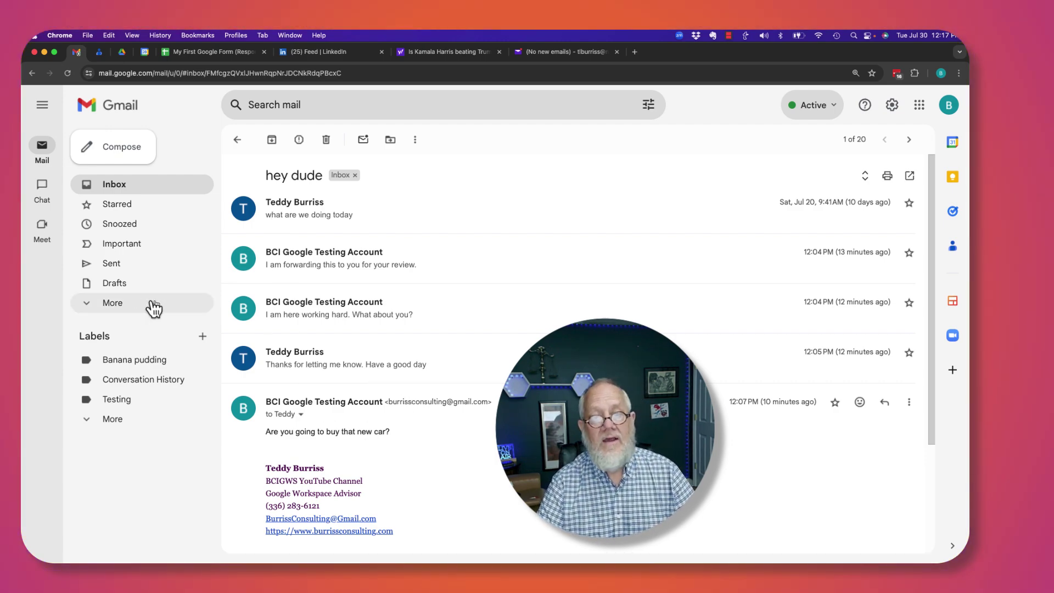
pyautogui.click(112, 305)
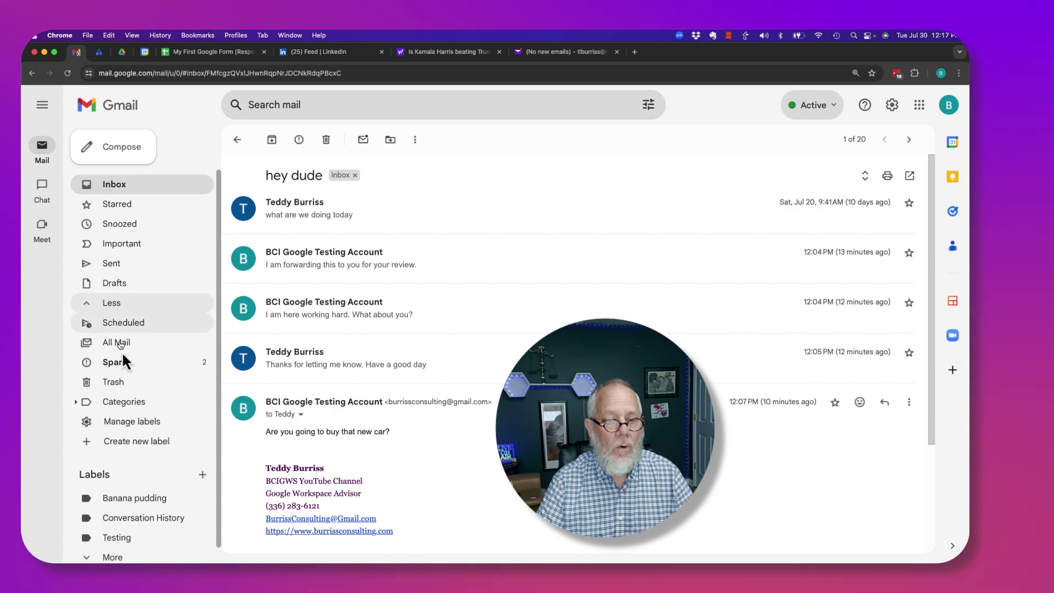
pyautogui.click(116, 384)
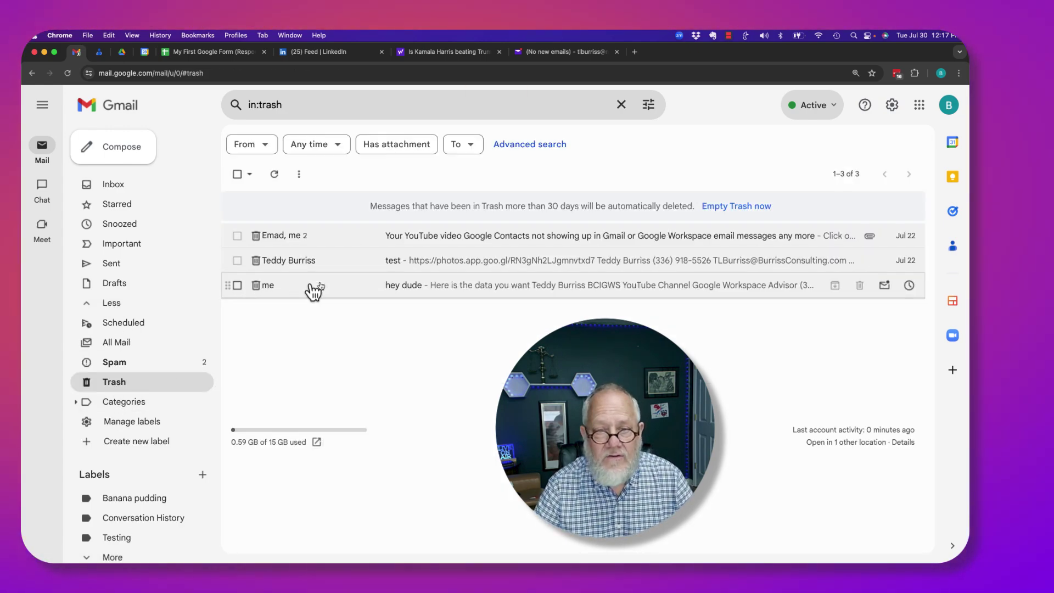
pyautogui.click(237, 285)
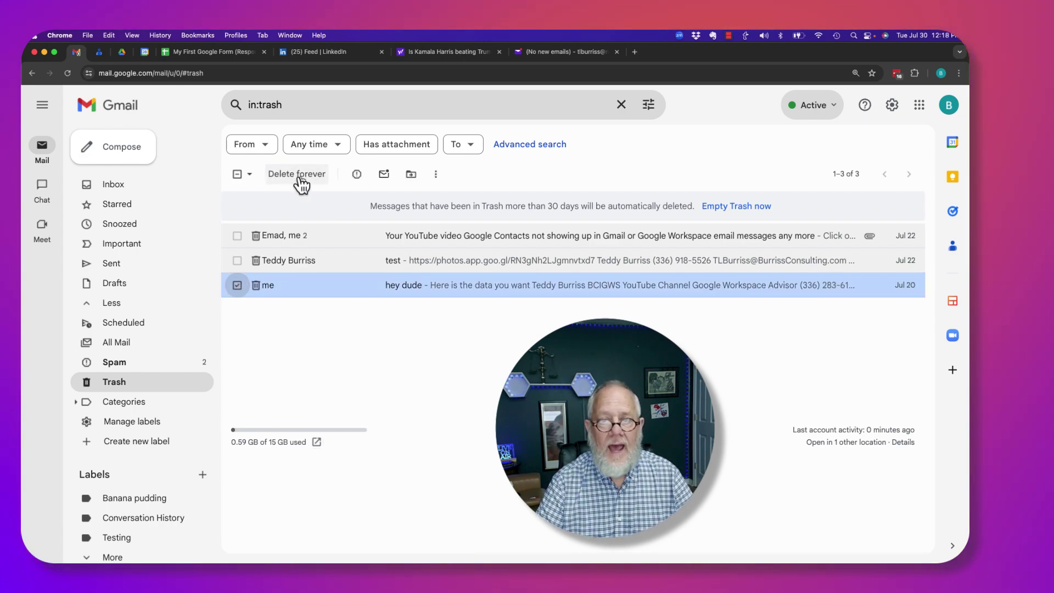
pyautogui.click(413, 177)
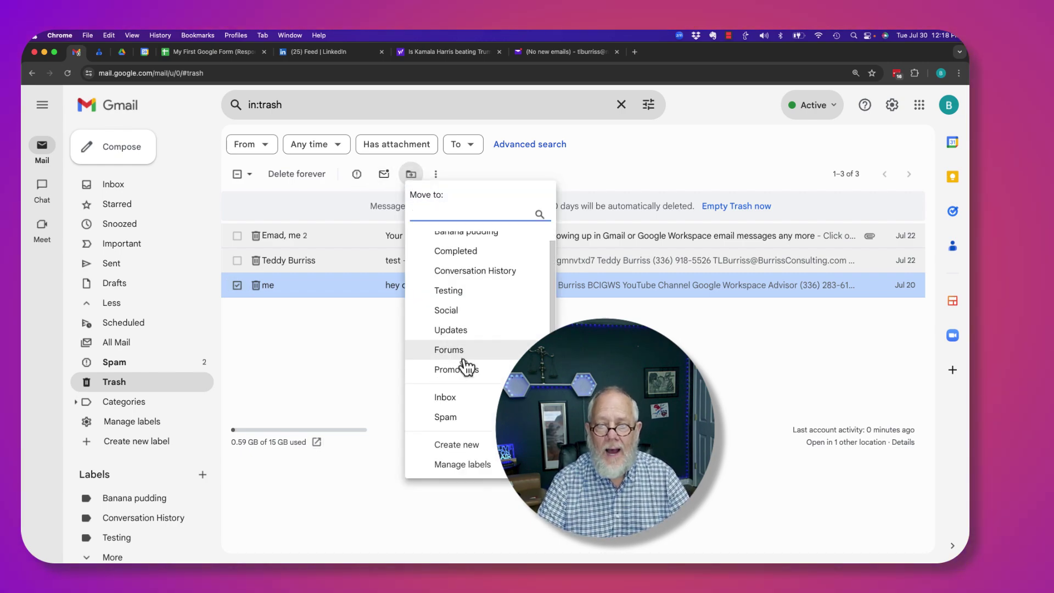
pyautogui.click(459, 399)
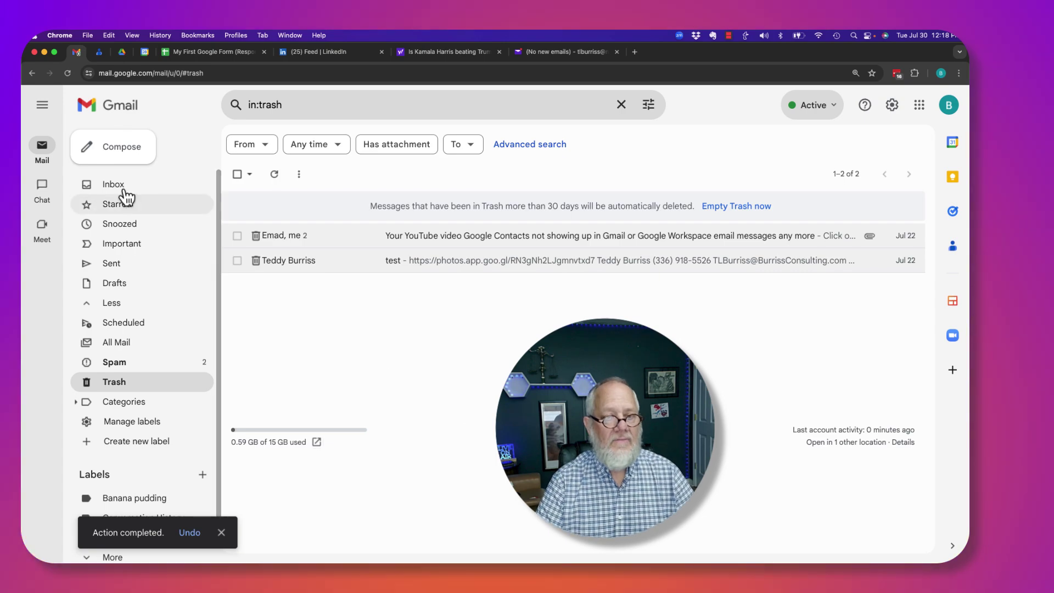
# Open the 'hey dude' thread from the Inbox, expand its three hidden messages, then select its inbox row
pyautogui.click(118, 185)
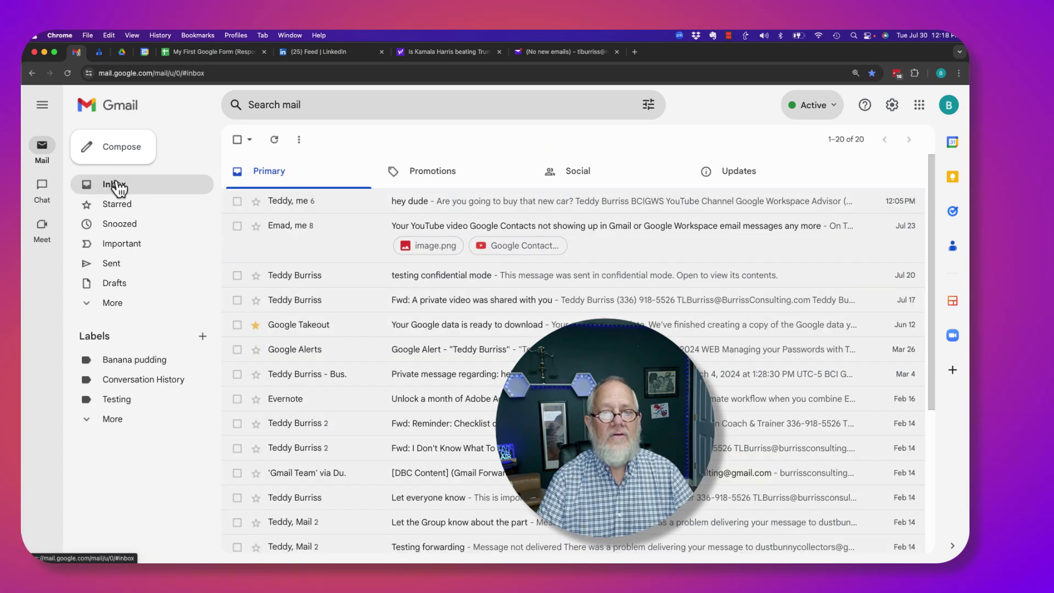
pyautogui.click(317, 209)
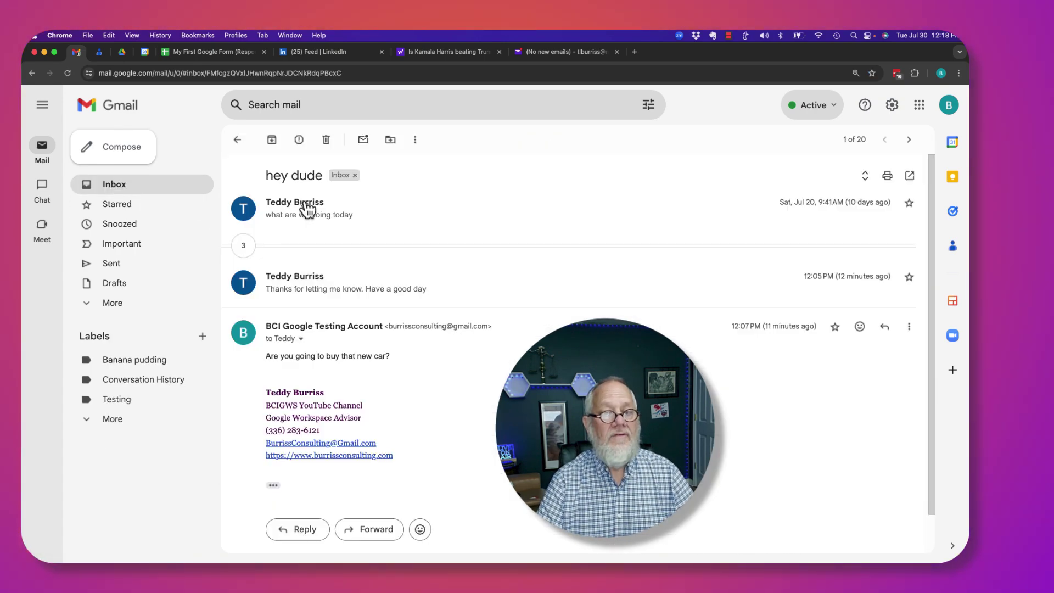
pyautogui.click(296, 248)
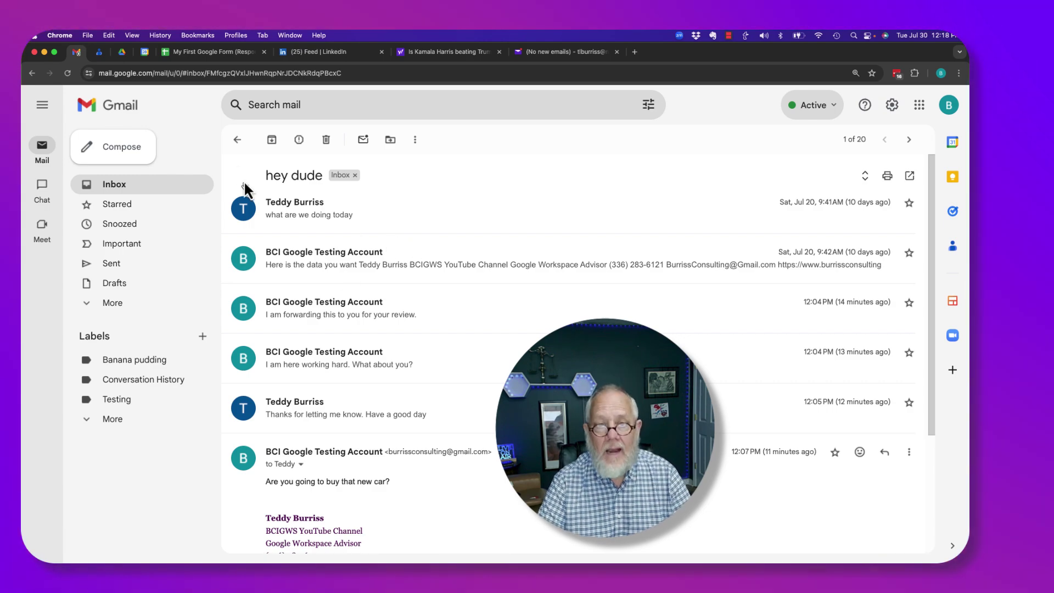
pyautogui.click(237, 141)
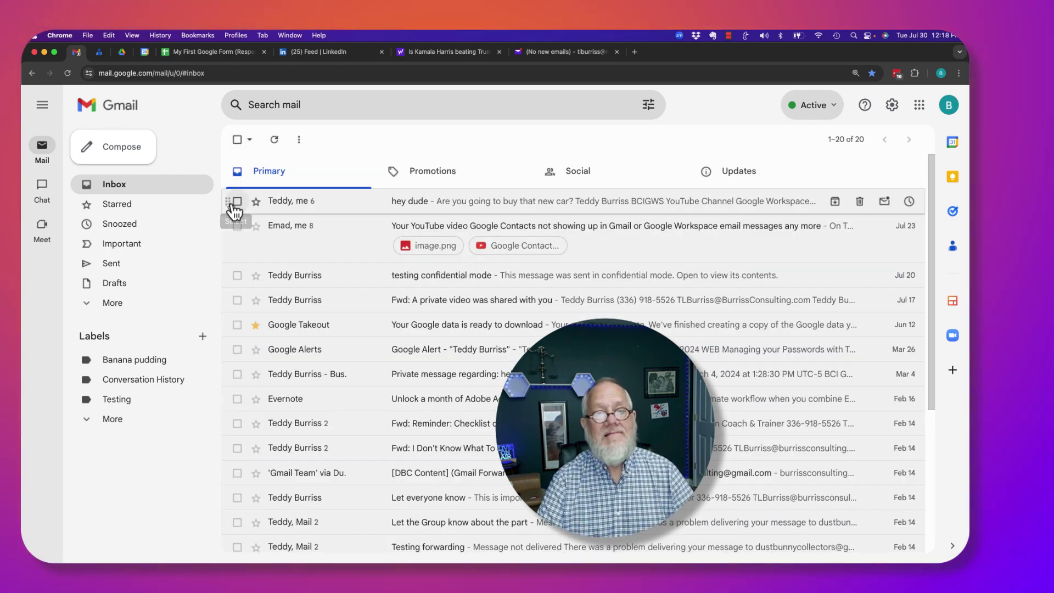
pyautogui.click(237, 202)
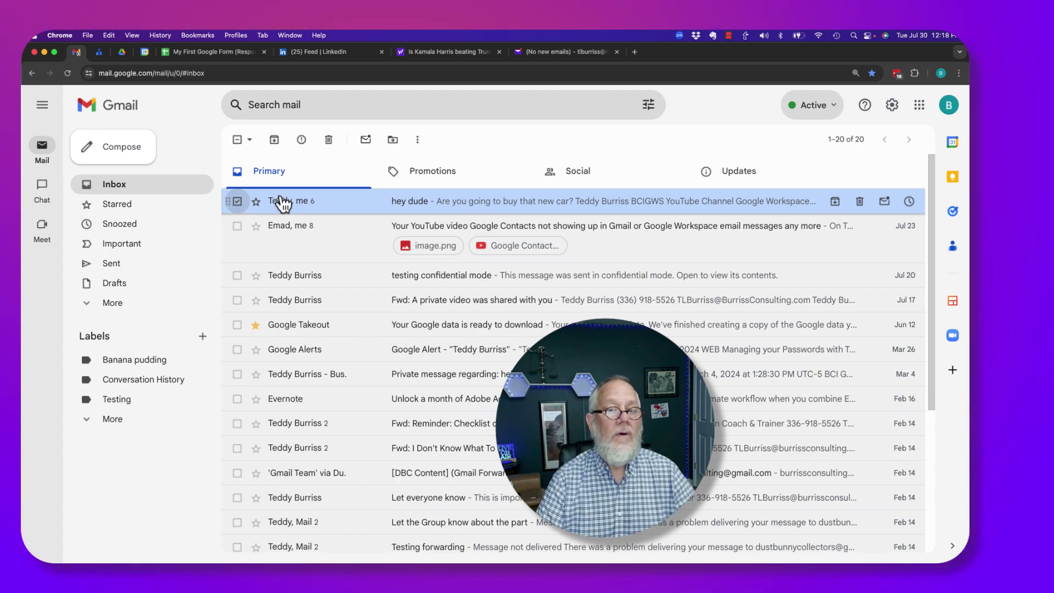
# Reopen 'hey dude', expand all messages, and bring up the More options of 'I am forwarding this'
pyautogui.moveTo(284, 203)
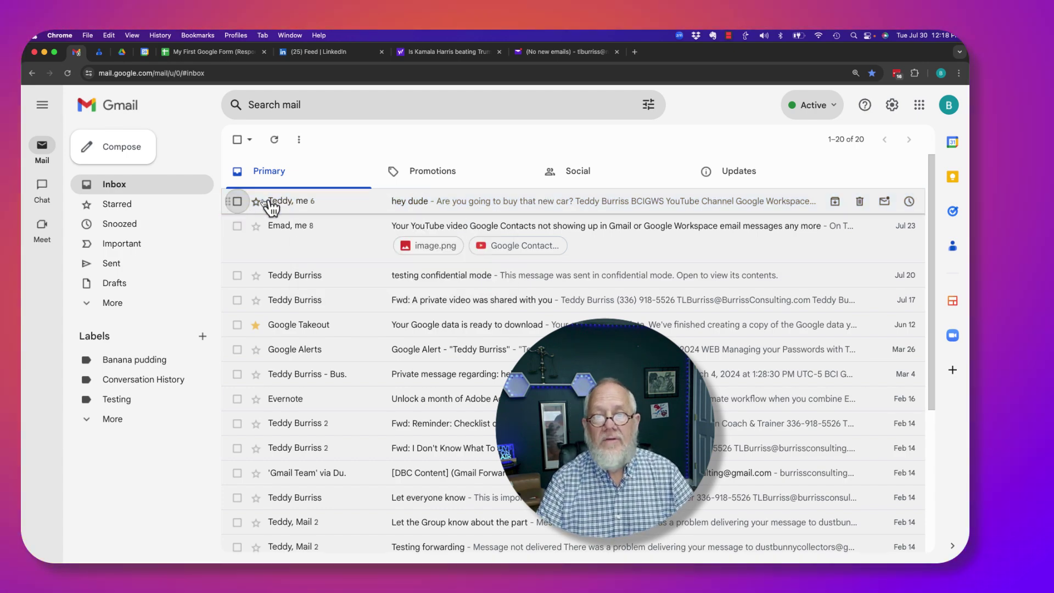
pyautogui.click(306, 203)
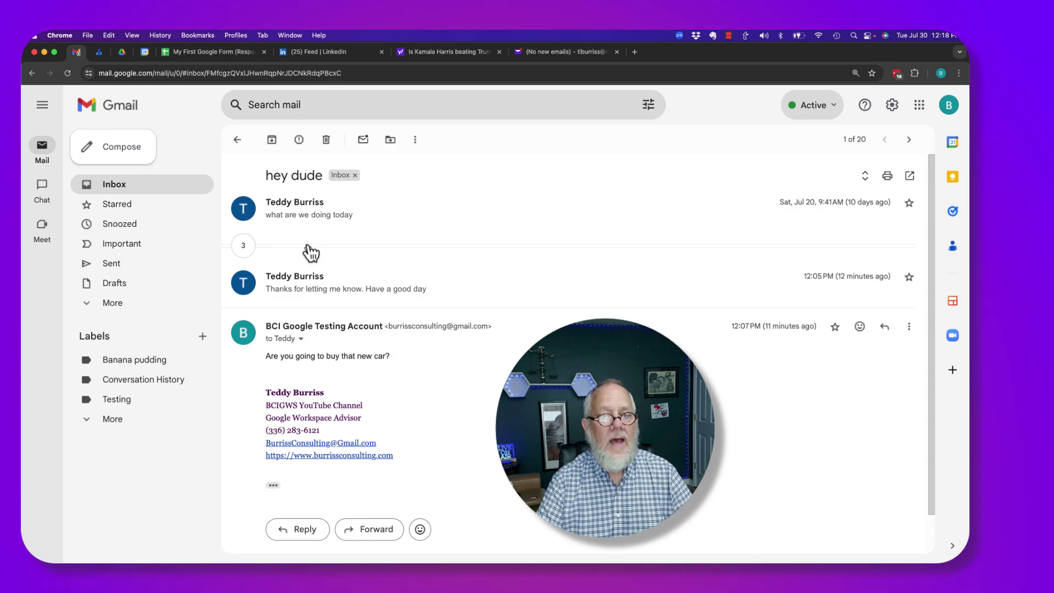
pyautogui.click(308, 249)
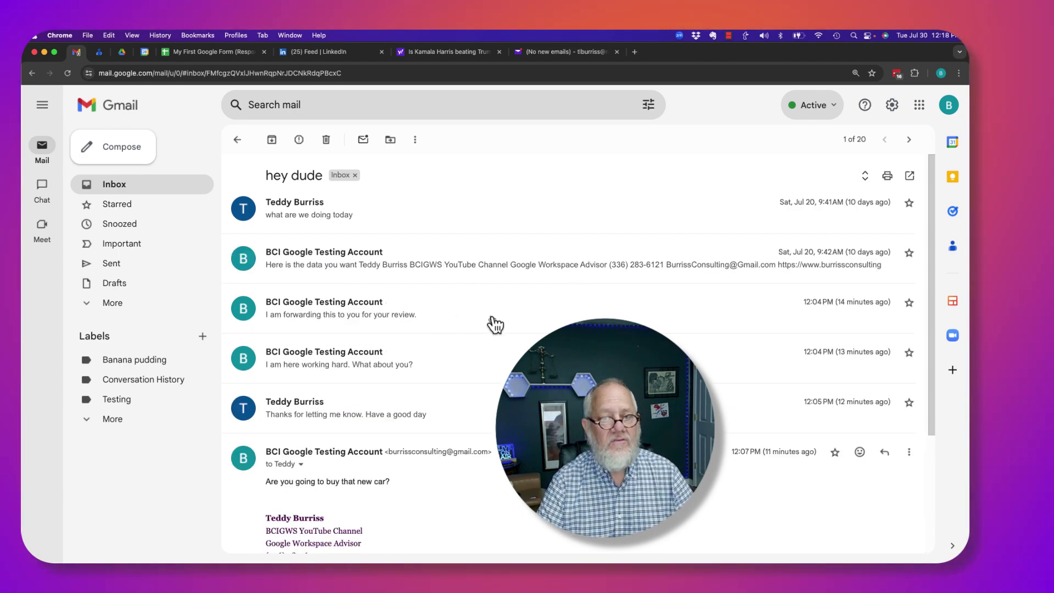
pyautogui.click(391, 319)
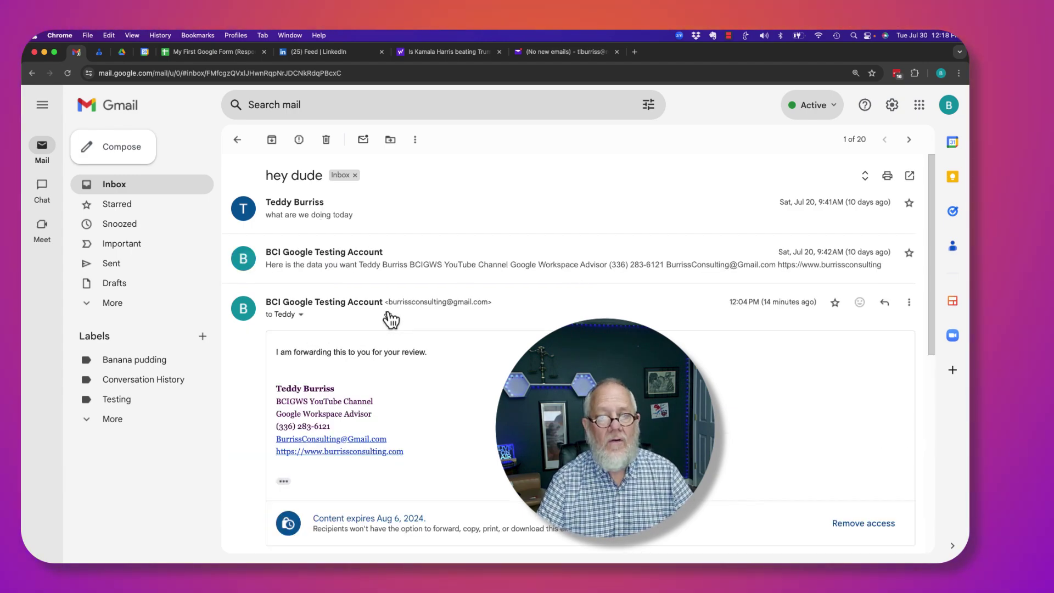
pyautogui.click(911, 304)
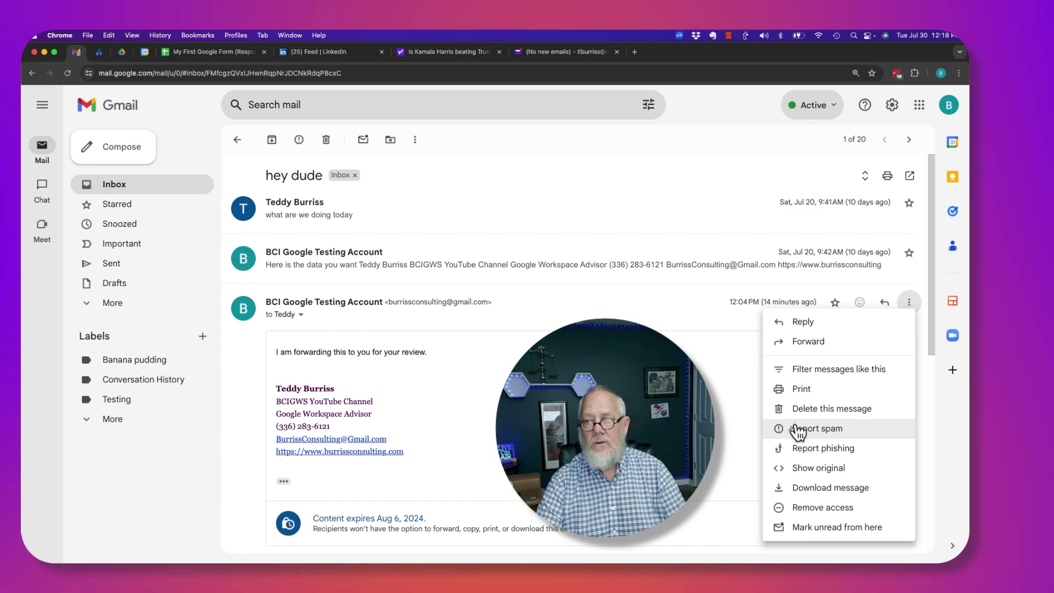